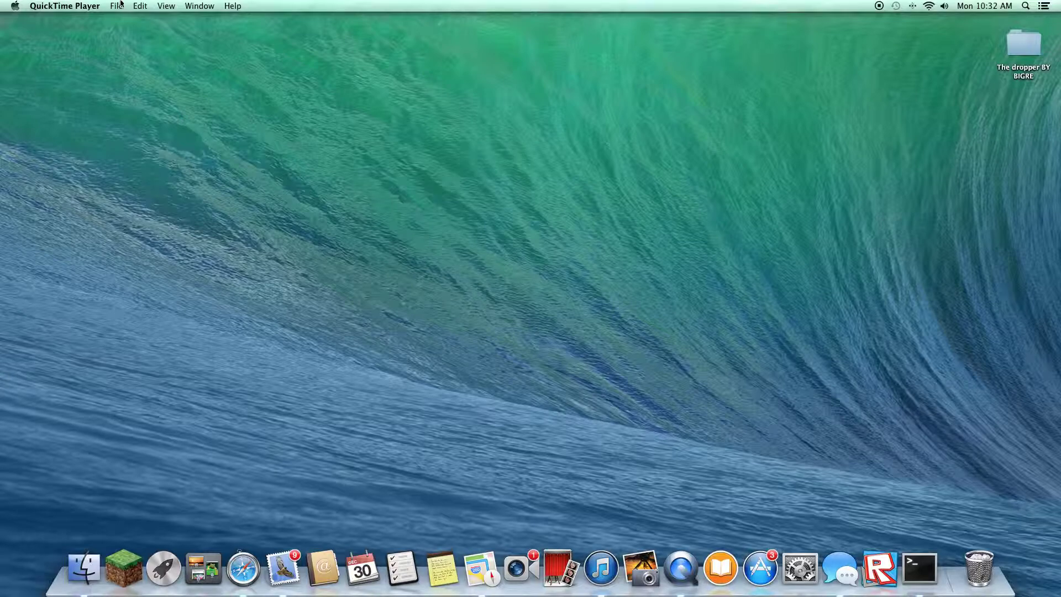
# Step: Launch System Preferences from the Dock to show the full pane grid
pyautogui.click(799, 570)
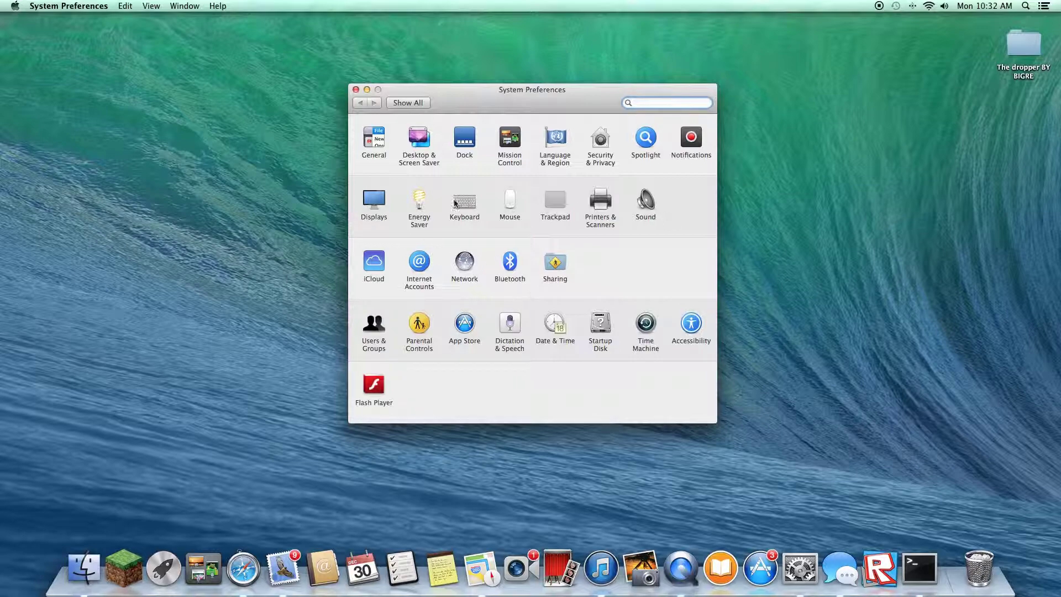
# Step: Open the Mouse pane to reach its Point & Click settings
pyautogui.click(514, 200)
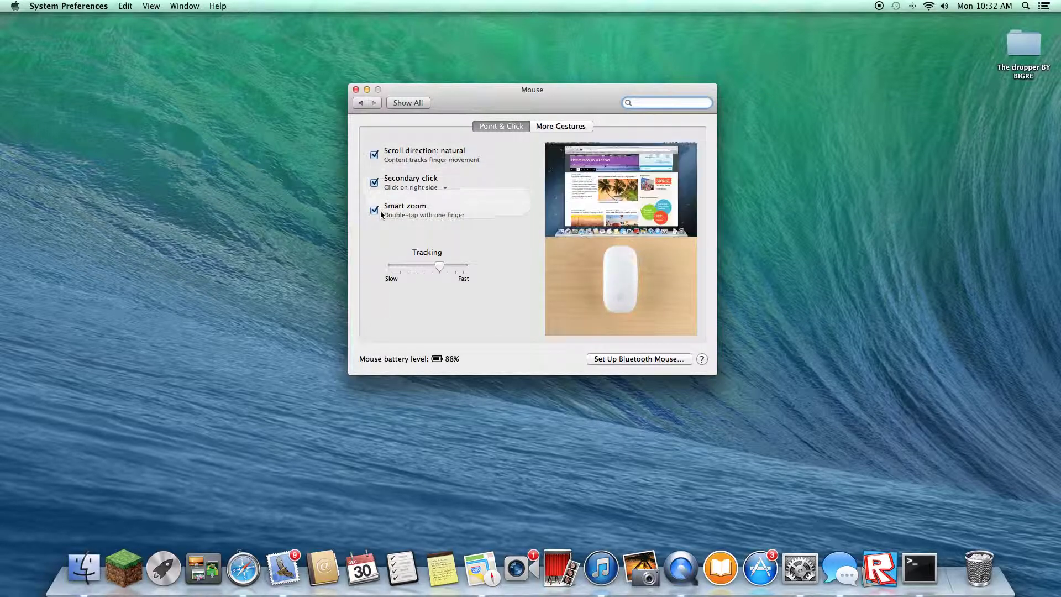
pyautogui.moveTo(447, 210)
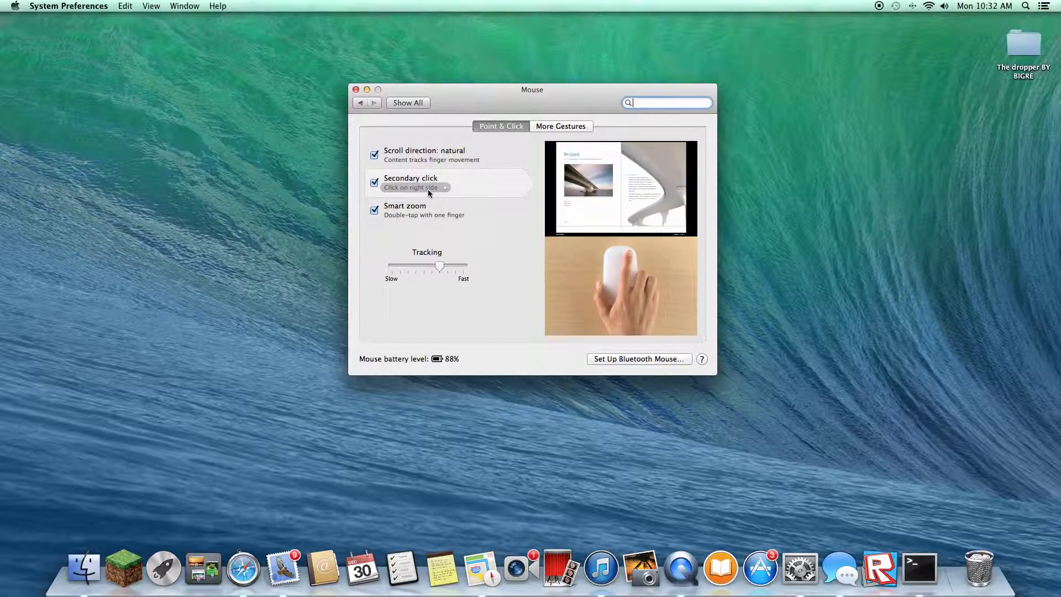
pyautogui.moveTo(415, 210)
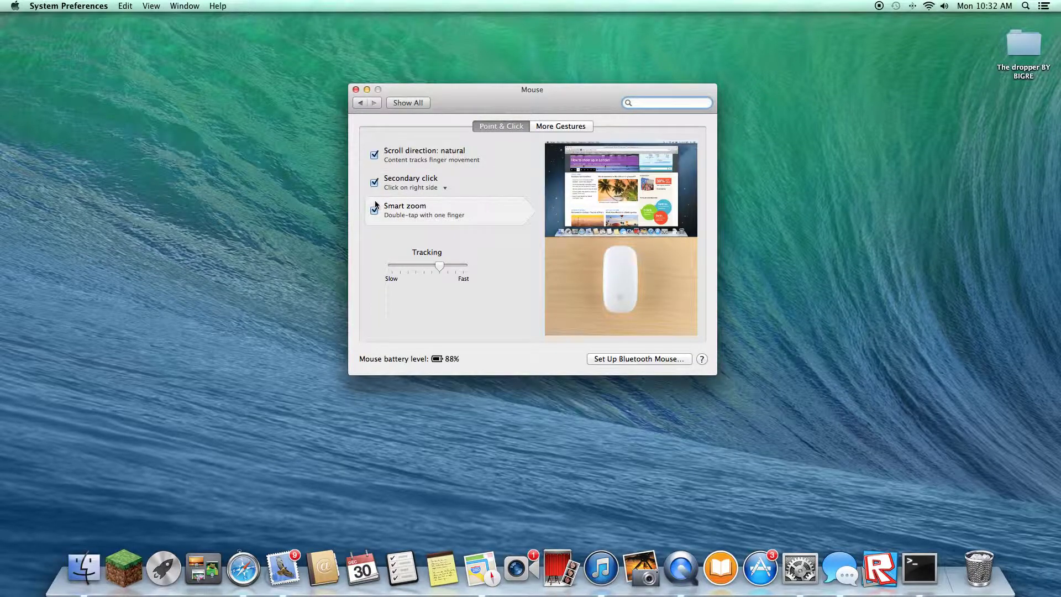
# Step: Right-click the desktop to test secondary click, then dismiss the context menu
pyautogui.rightClick(215, 165)
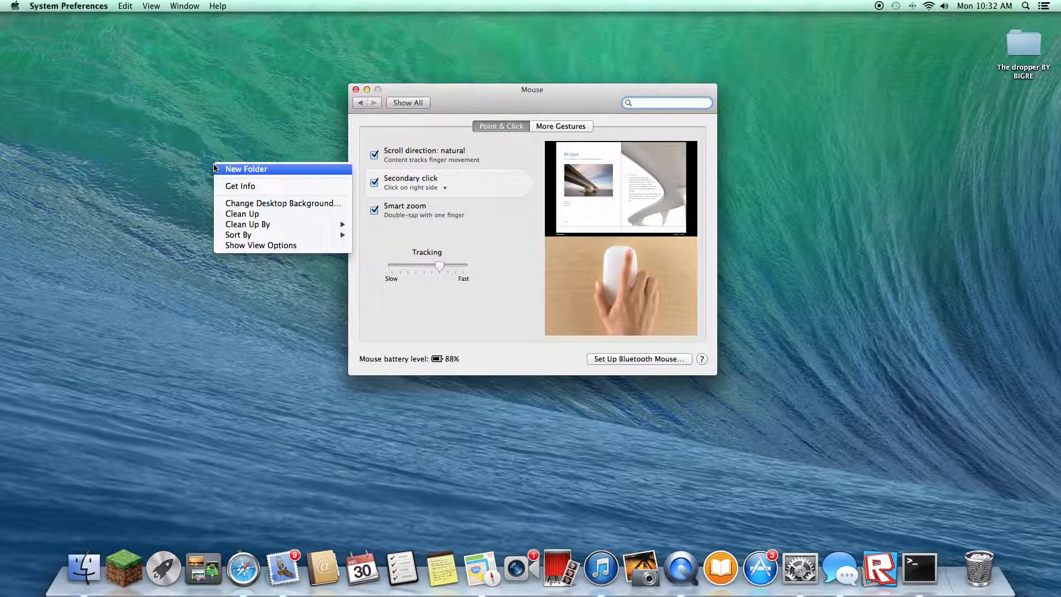
pyautogui.click(186, 172)
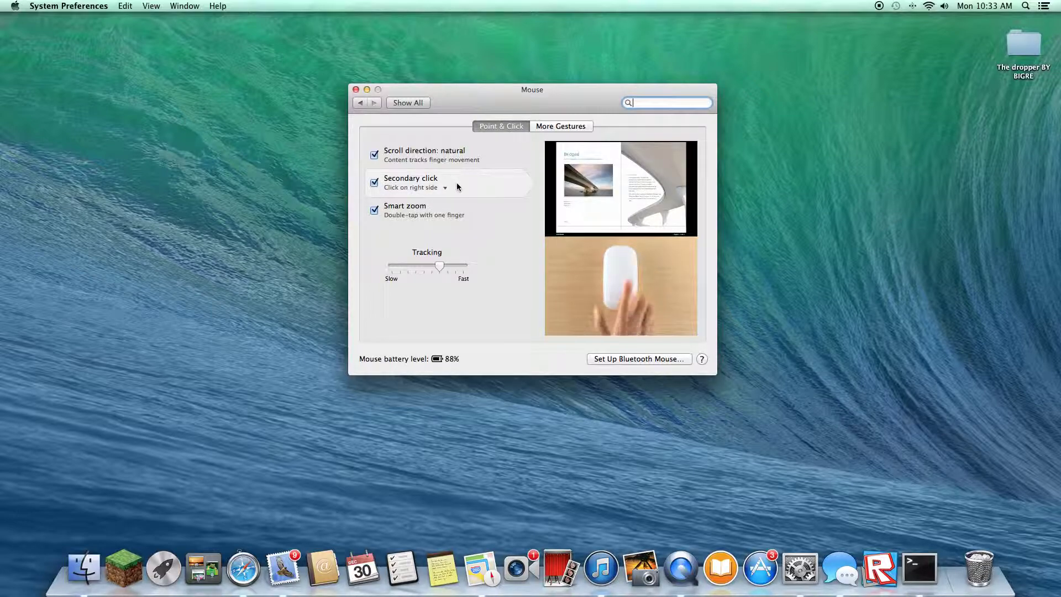
pyautogui.moveTo(431, 154)
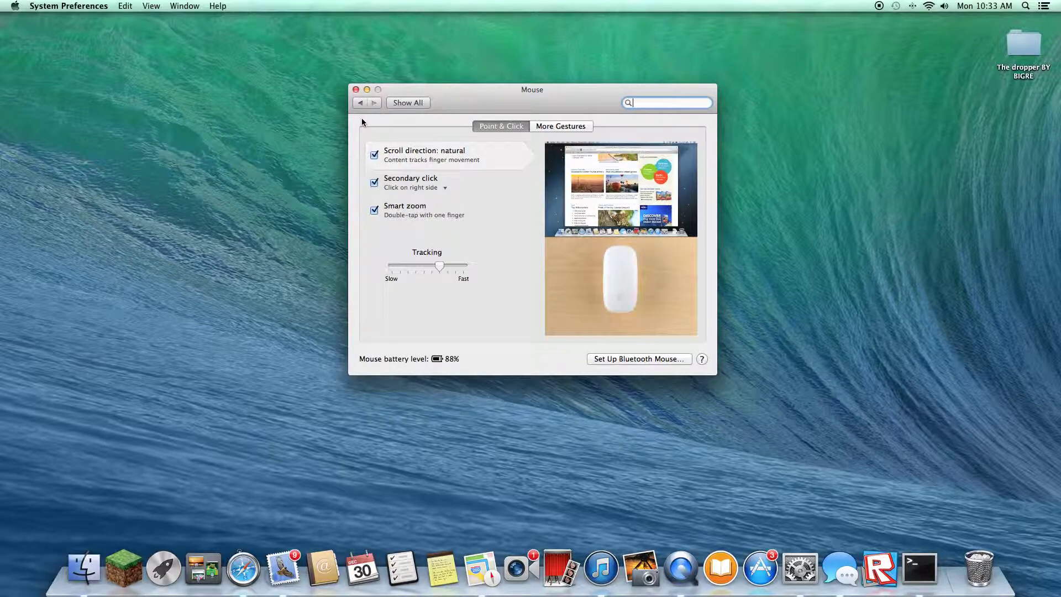
pyautogui.click(355, 90)
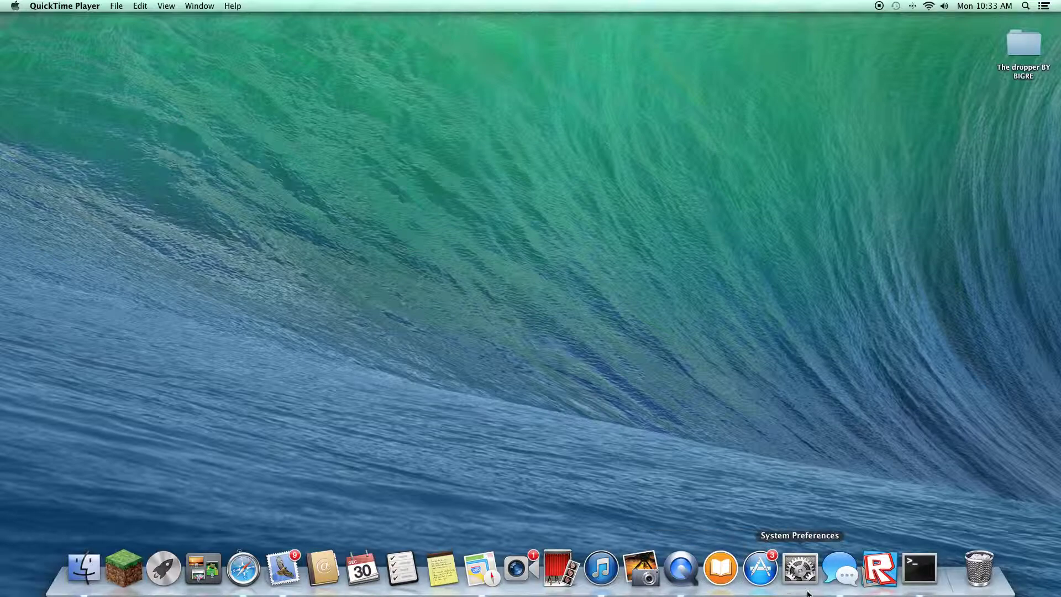
pyautogui.click(799, 568)
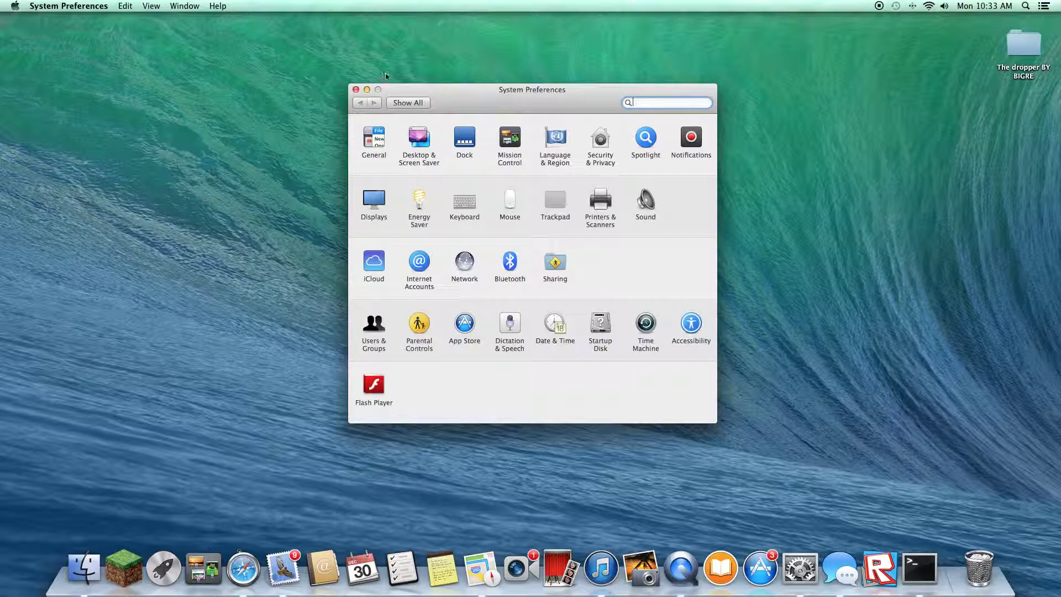
pyautogui.click(356, 90)
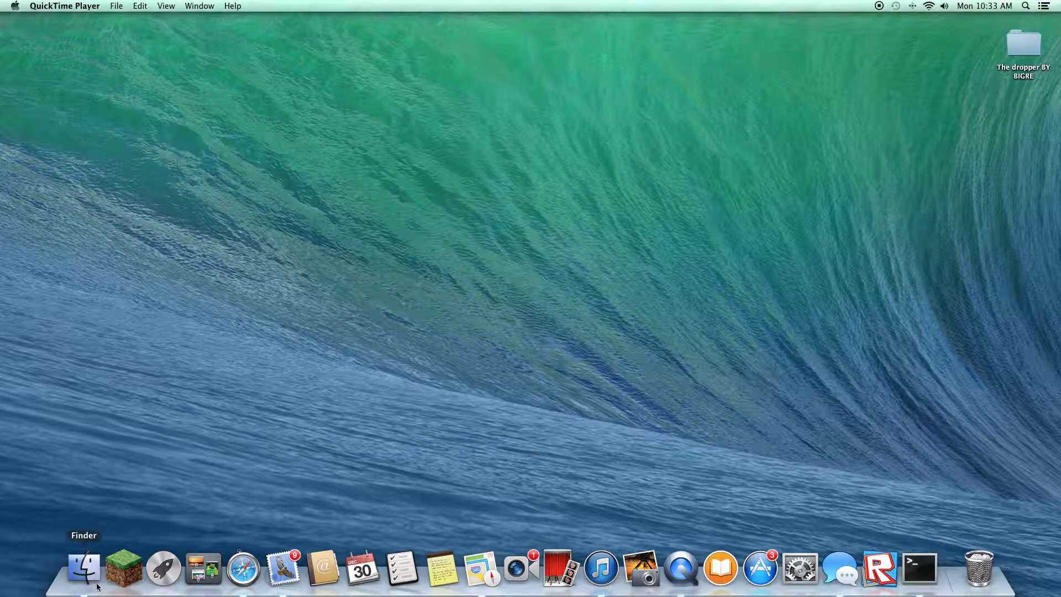
pyautogui.click(110, 572)
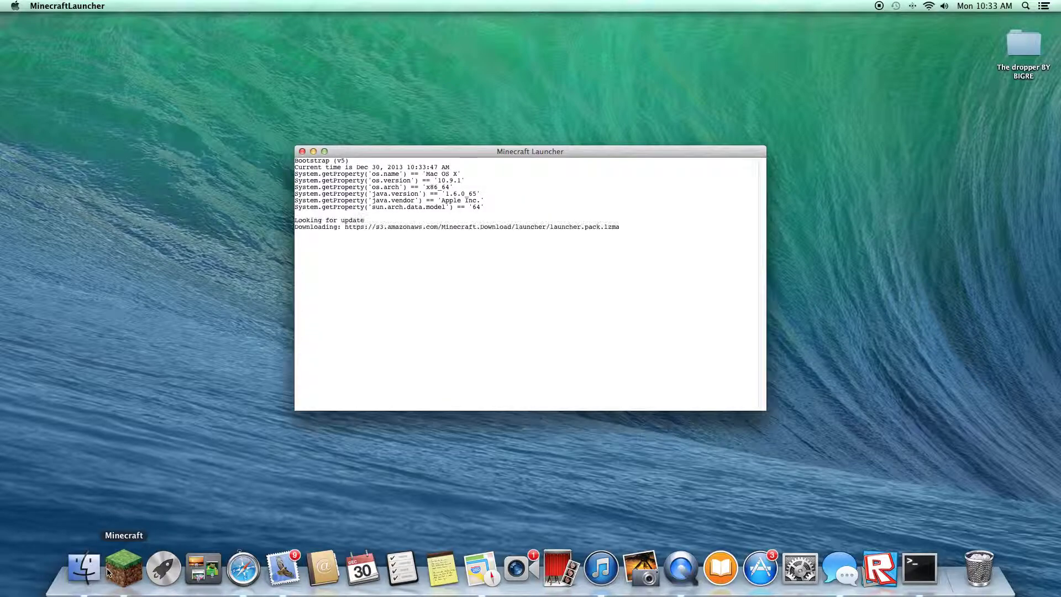
pyautogui.click(302, 152)
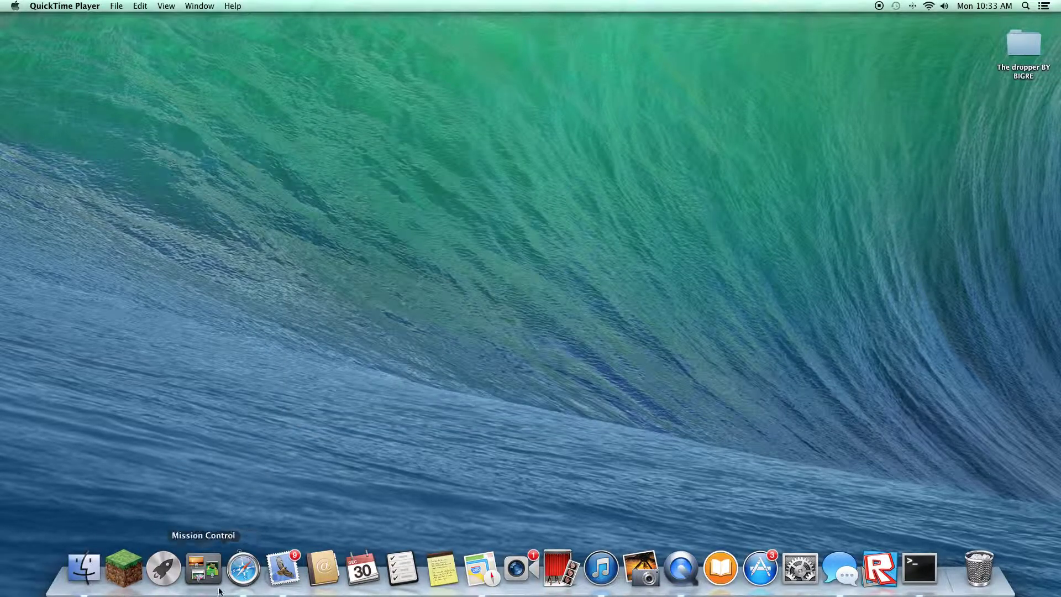